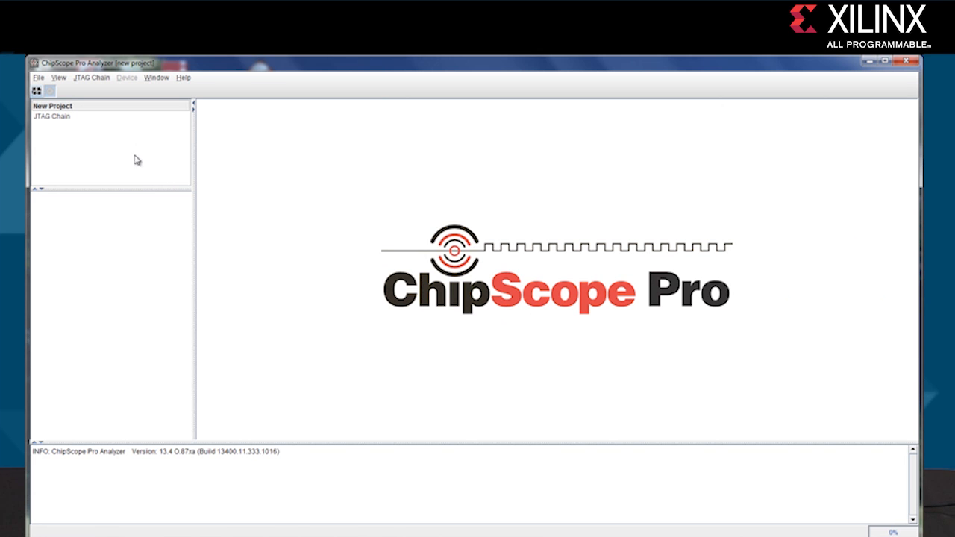
# Step: Open the Digilent USB JTAG cable and detect the XC7K325T in the chain
pyautogui.click(37, 92)
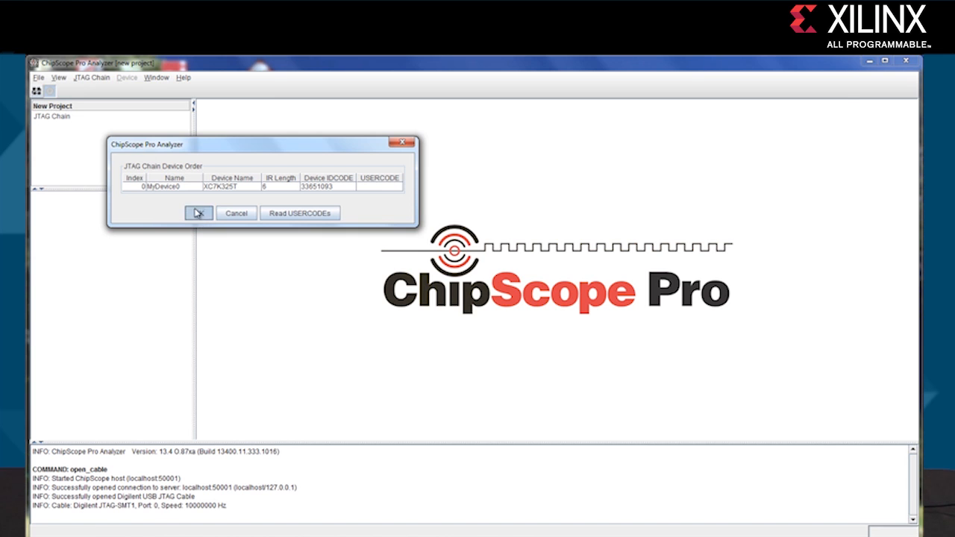
# Step: Accept the device order and select the XC7K325T's XADC Console in the project tree
pyautogui.click(195, 212)
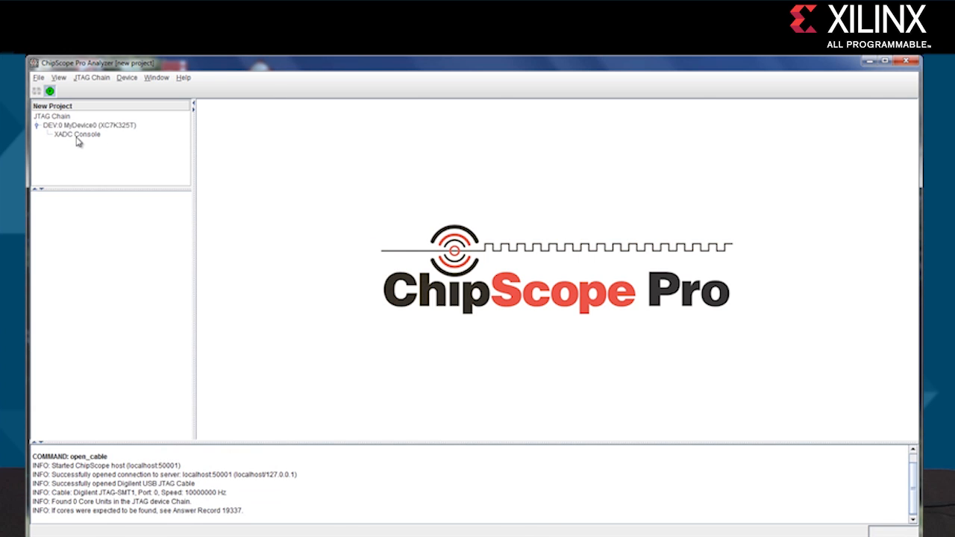
pyautogui.click(78, 135)
# Step: Show live die temperature, VCCINT and VCCAUX readings, scroll through all sensors, and reach the XADC commands
pyautogui.doubleClick(78, 135)
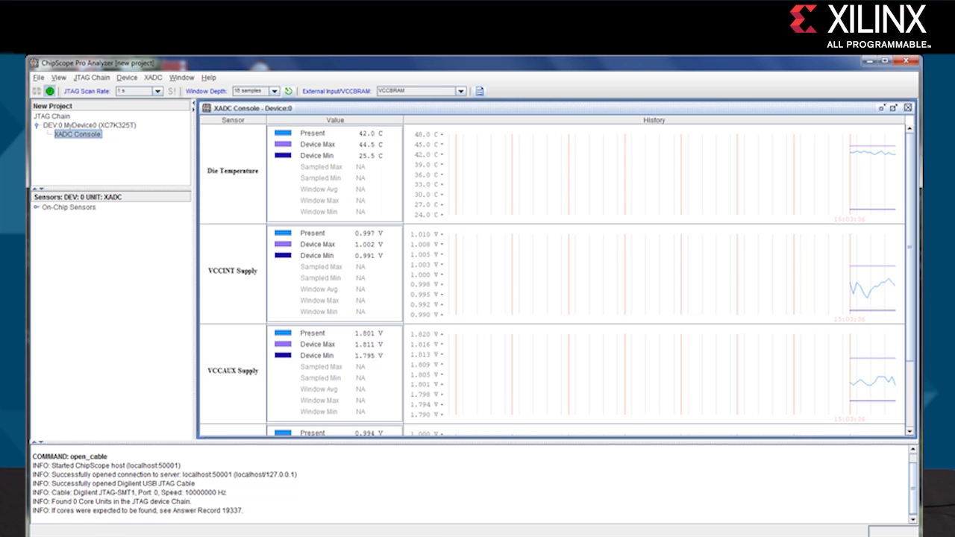
pyautogui.click(908, 429)
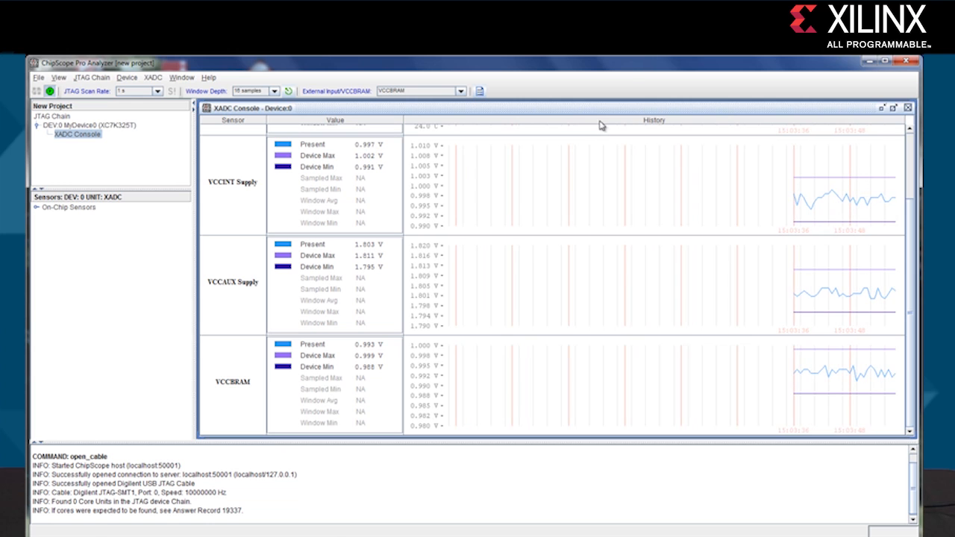
pyautogui.click(910, 152)
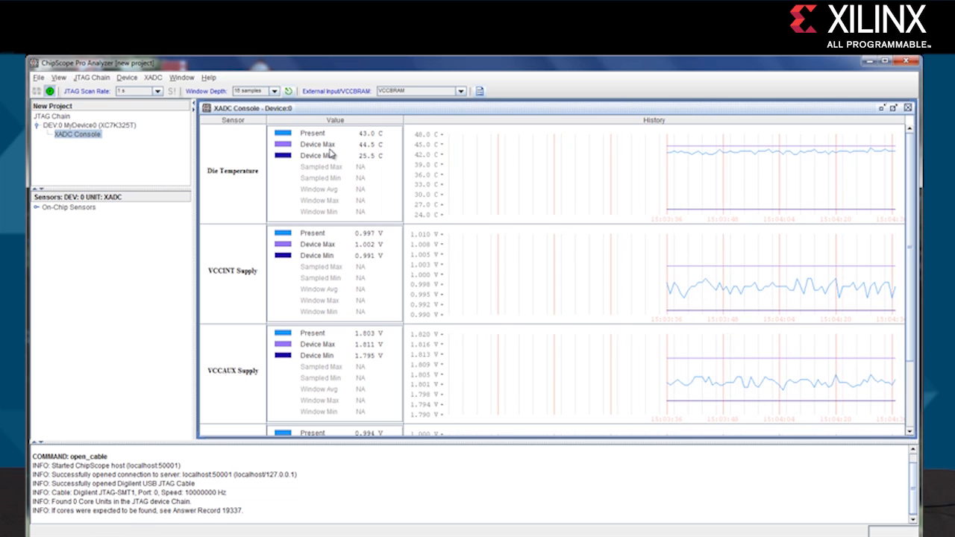
pyautogui.click(153, 78)
pyautogui.click(187, 159)
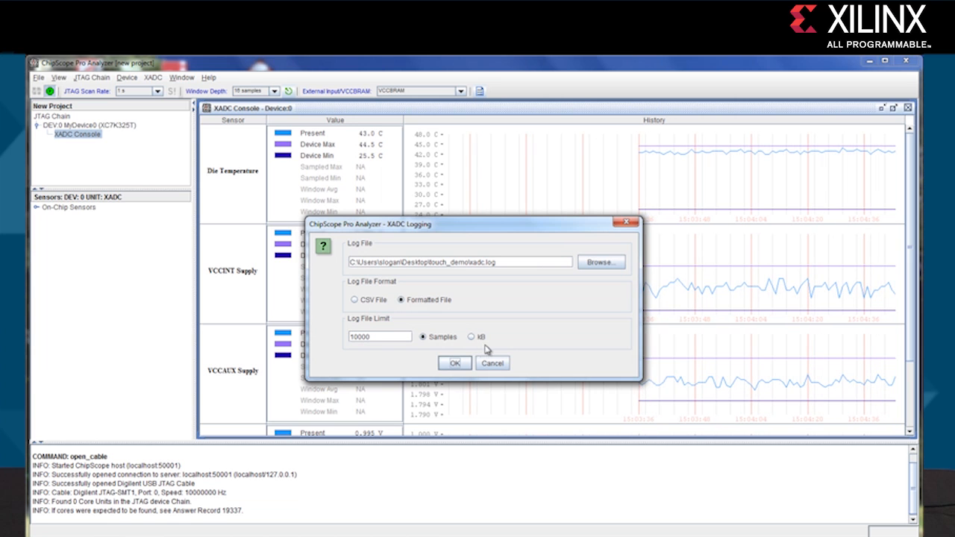
pyautogui.click(492, 363)
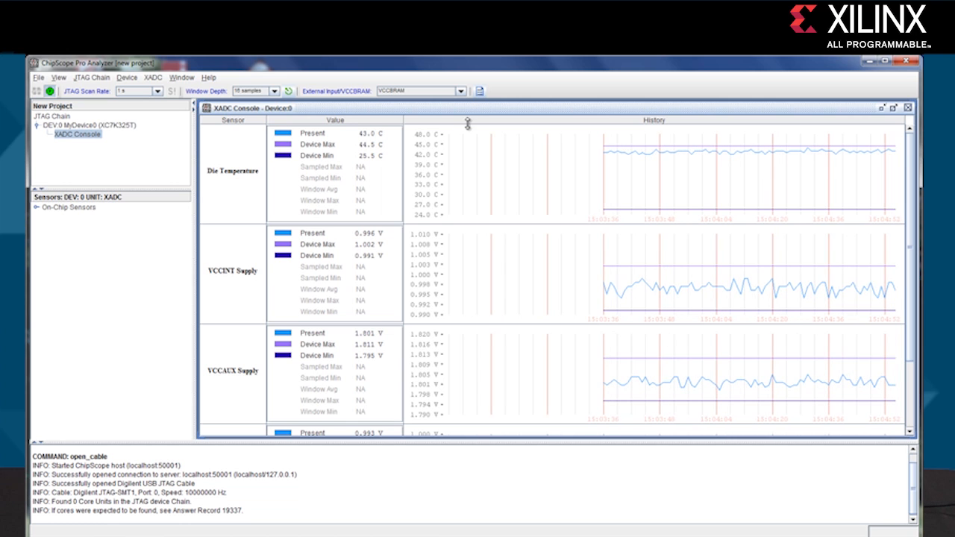
pyautogui.click(462, 91)
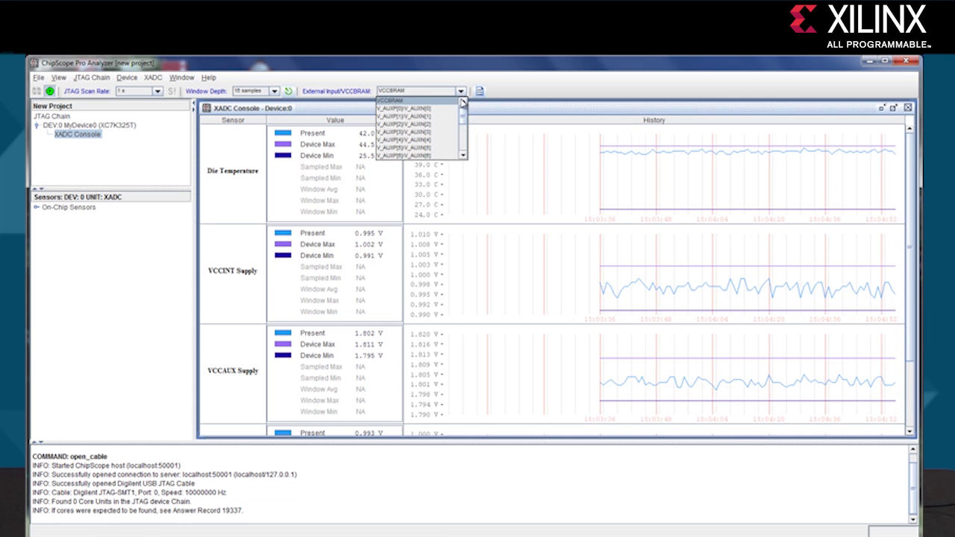
# Step: Set External Input/VCCBRAM to V_P/V_N, confirm the reset, and view its 0-1 V waveform plot
pyautogui.click(465, 153)
pyautogui.click(410, 140)
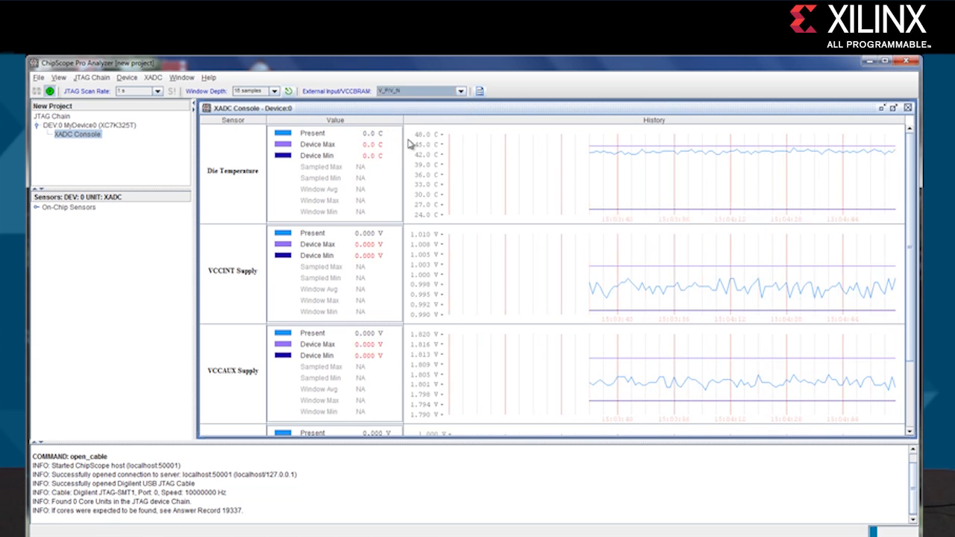
pyautogui.click(543, 287)
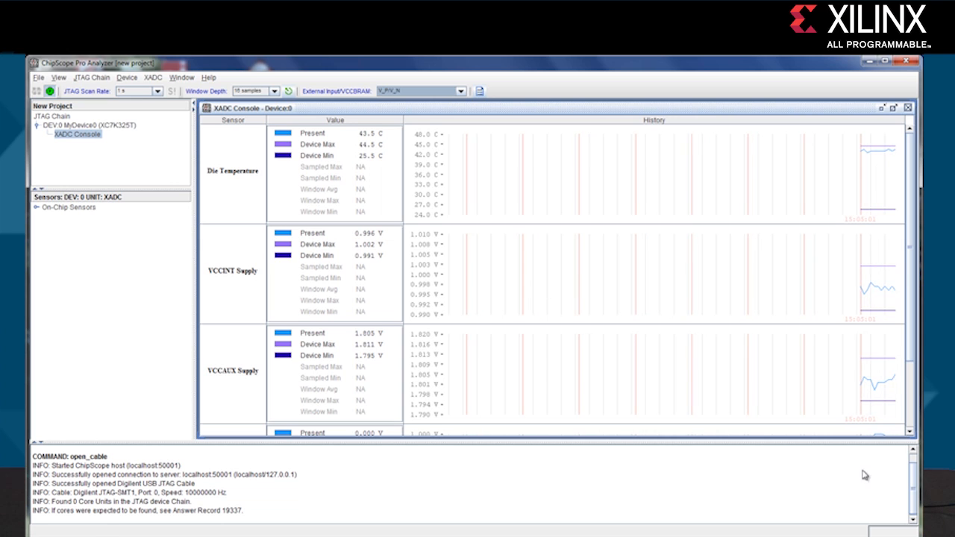
pyautogui.click(910, 420)
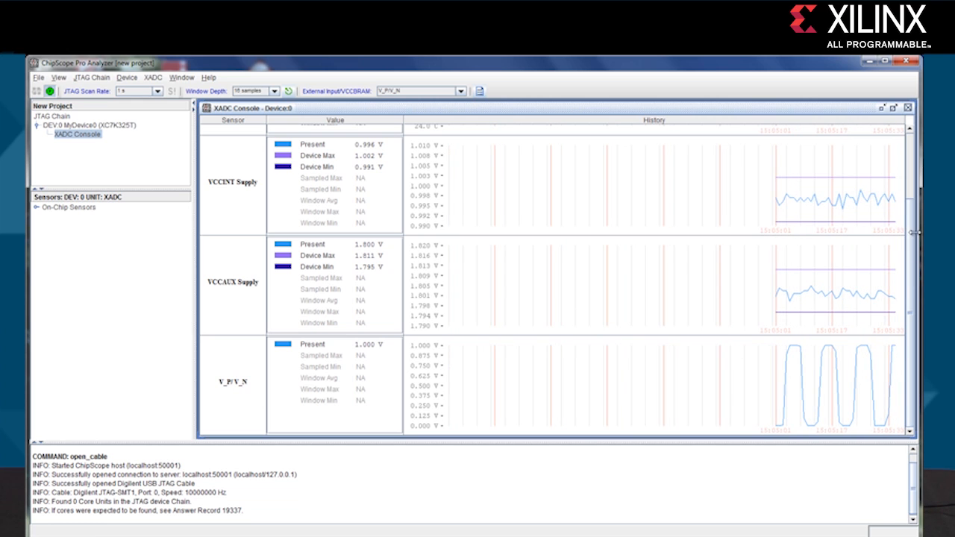
pyautogui.scroll(3, 911, 157)
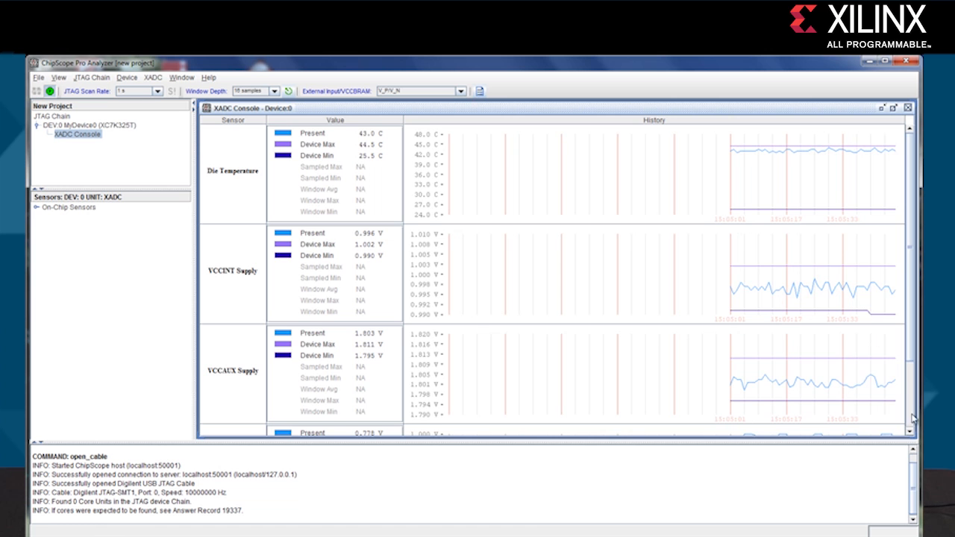
pyautogui.scroll(-3, 911, 418)
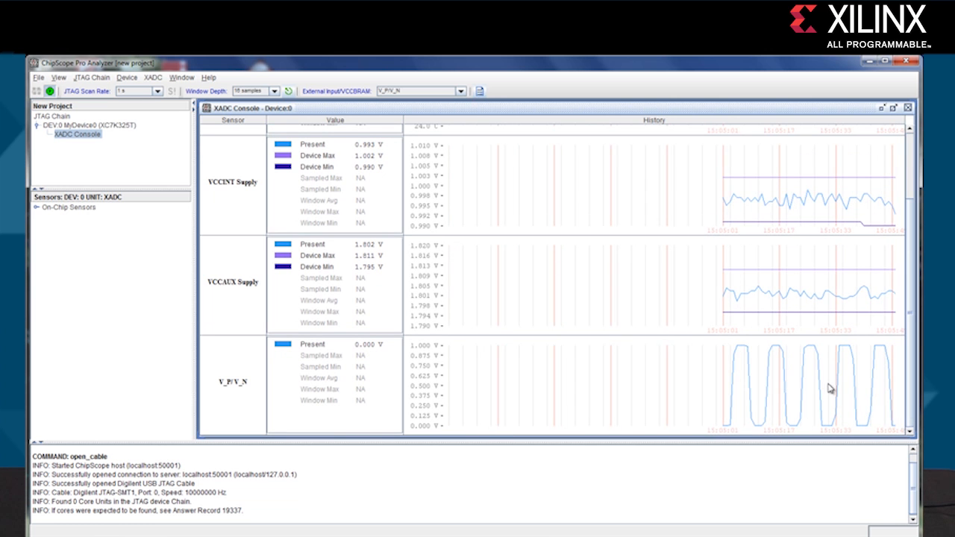